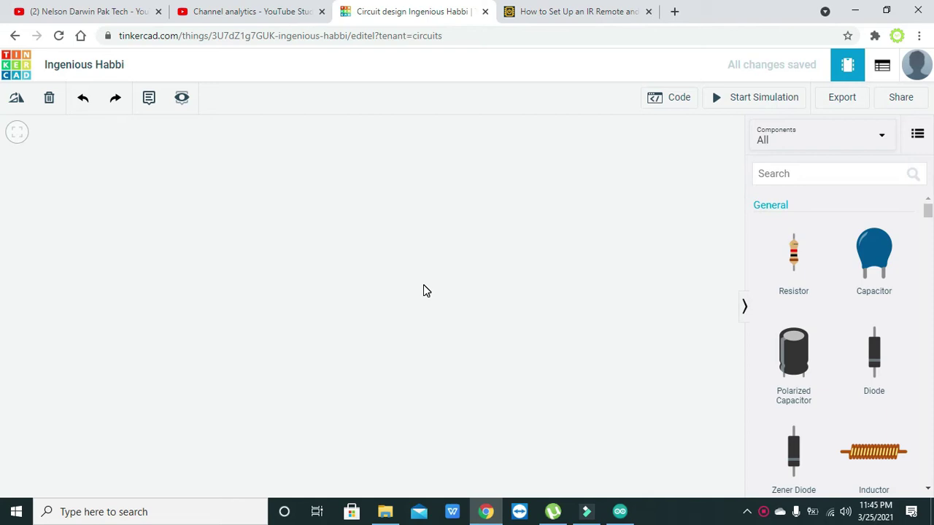
- Search 'ardu' in Components and place an Arduino Uno R3 board on the canvas
click(776, 172)
text(arduino)
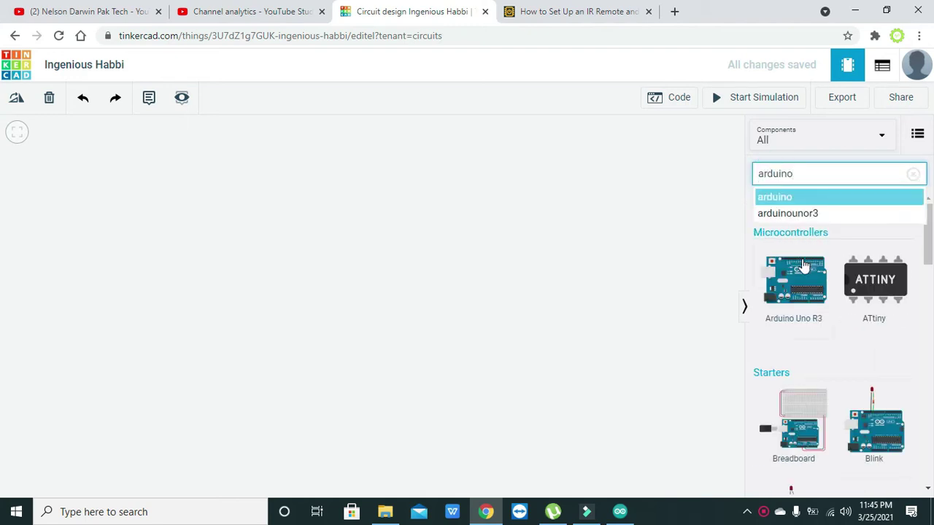
drag(647, 284, 194, 352)
- Search 'ir' instead and place the IR sensor above the Arduino, closing the tutorial page
click(796, 178)
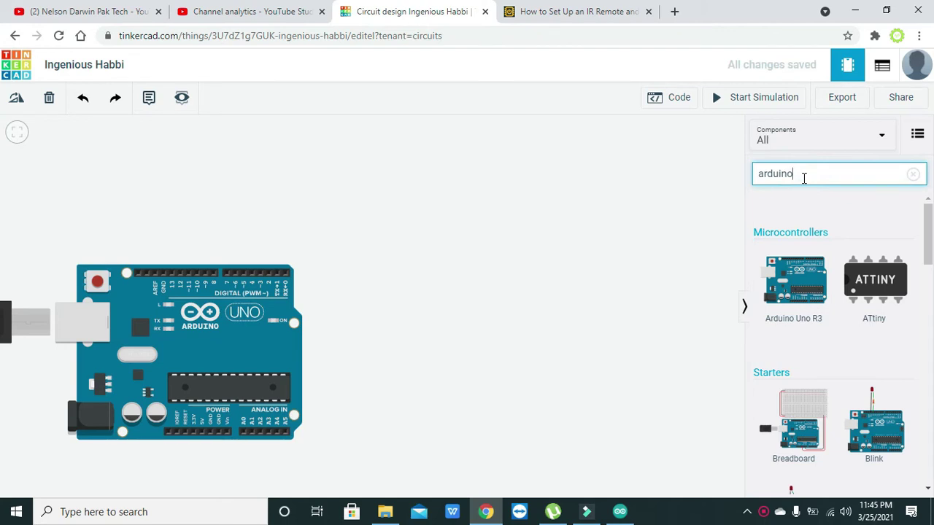
key(BackSpace)
key(BackSpace)
key(BackSpace)
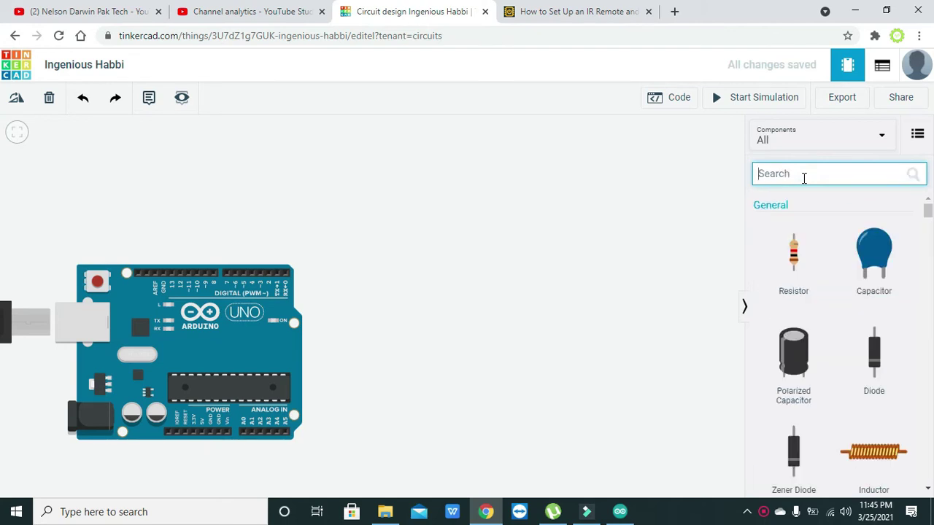
text(ir)
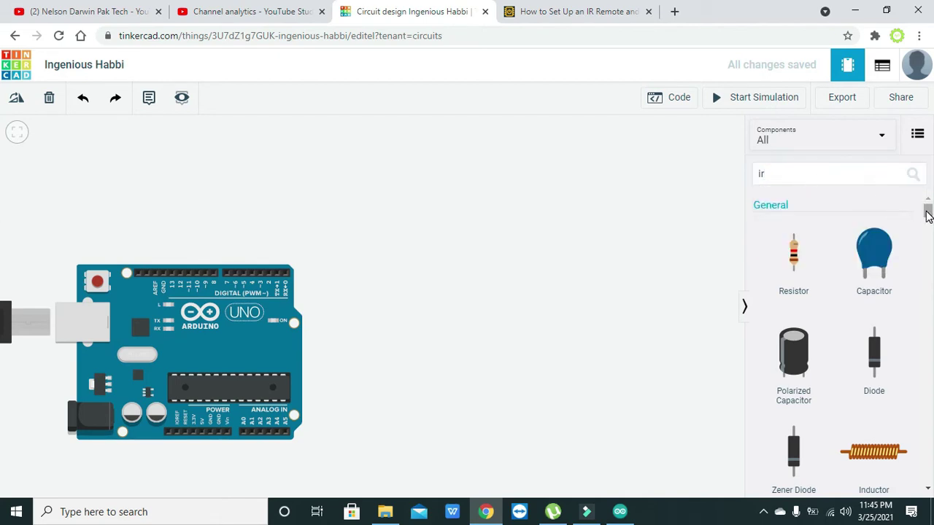
drag(927, 214, 928, 246)
drag(800, 279, 262, 173)
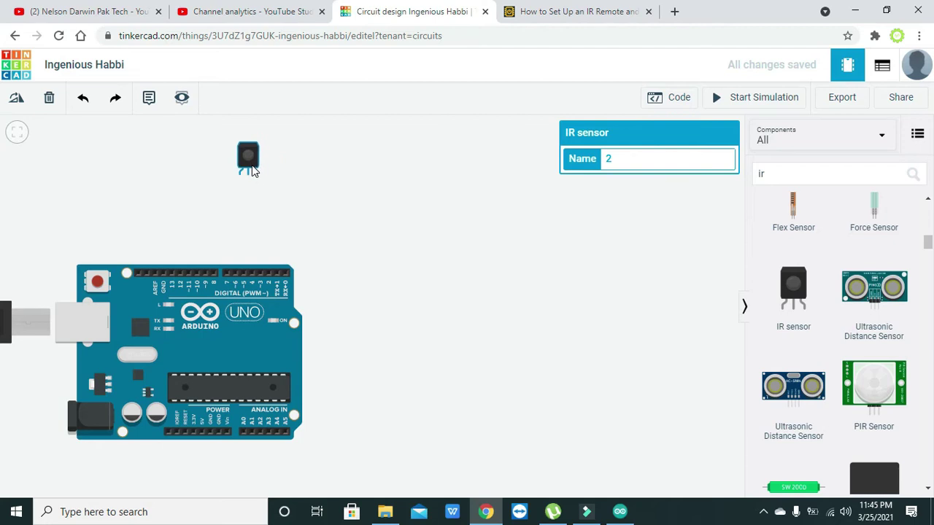
click(649, 11)
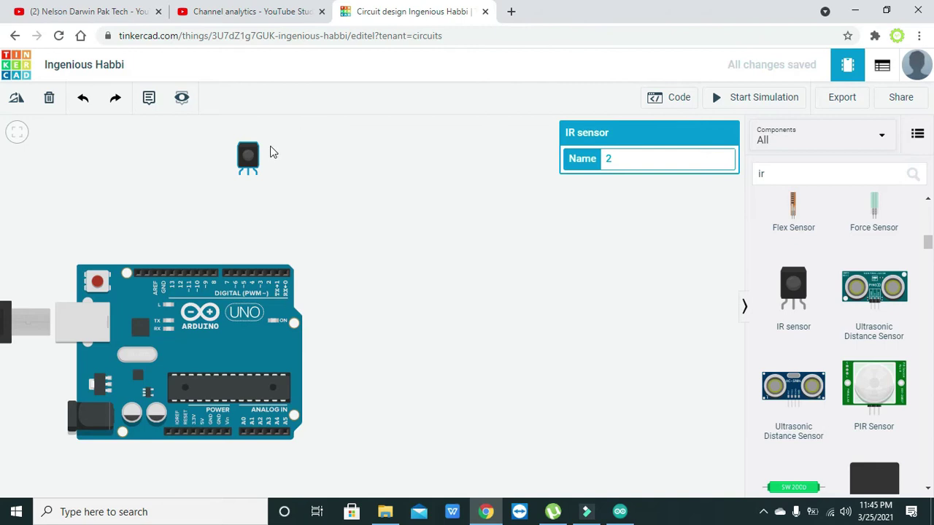
- Wire the IR sensor's GND pin to the Arduino's GND pin with two bends
drag(250, 155, 234, 158)
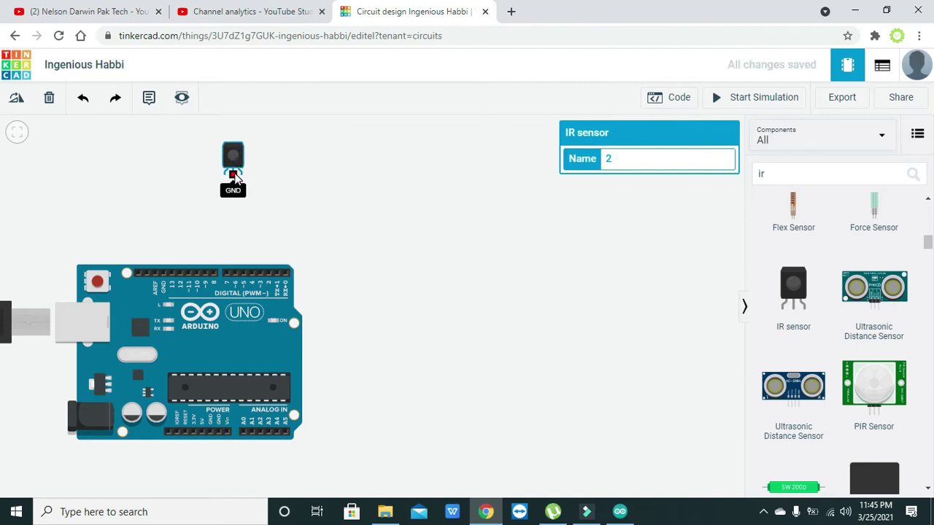
click(233, 179)
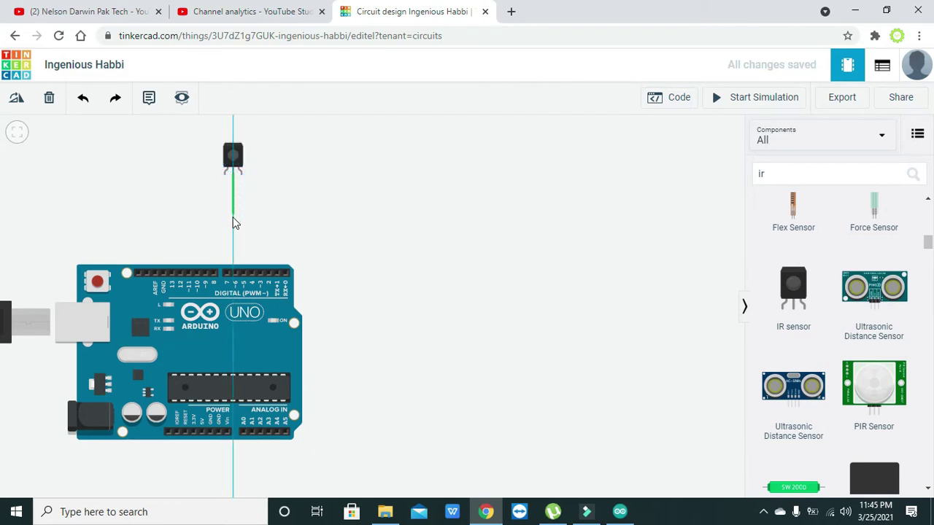
click(234, 249)
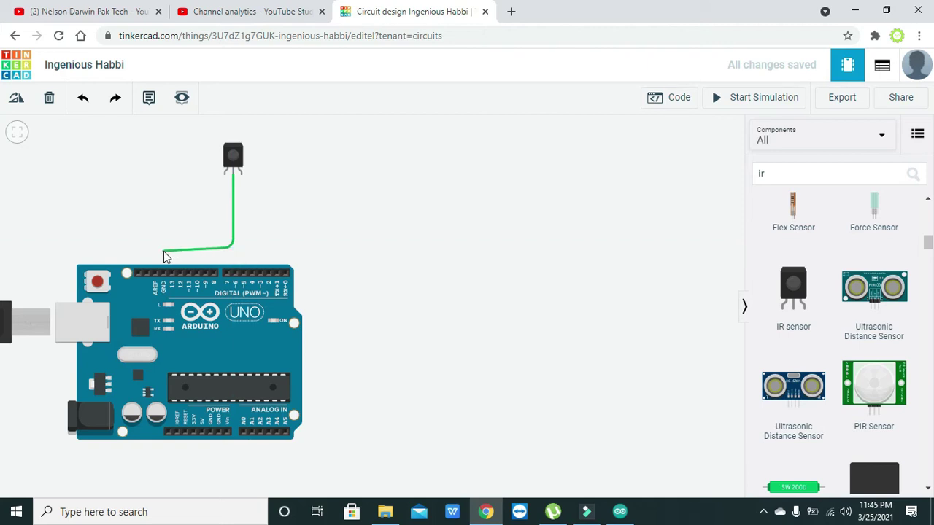
click(162, 248)
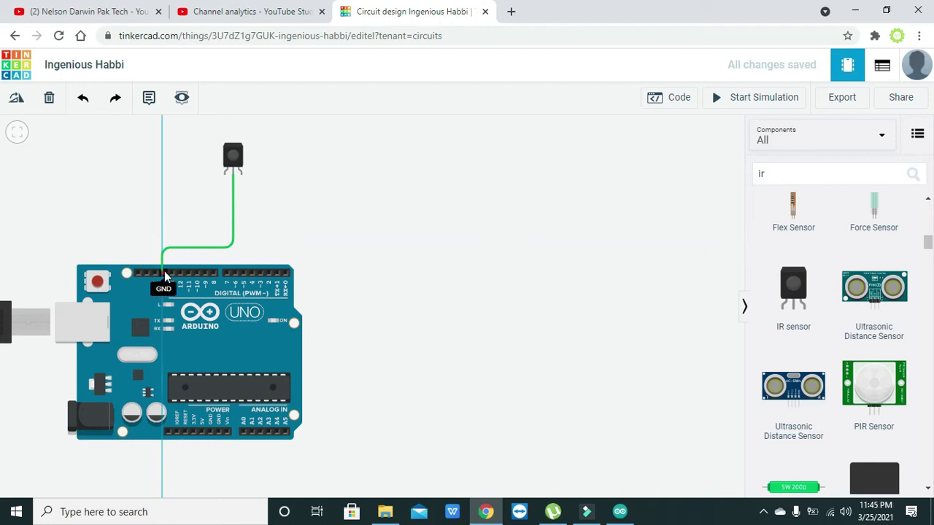
click(163, 274)
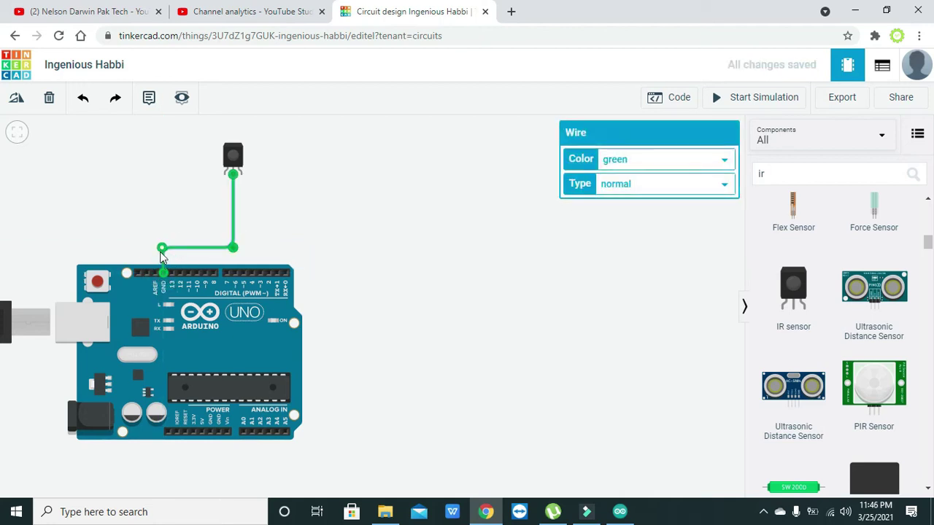
click(163, 251)
click(318, 235)
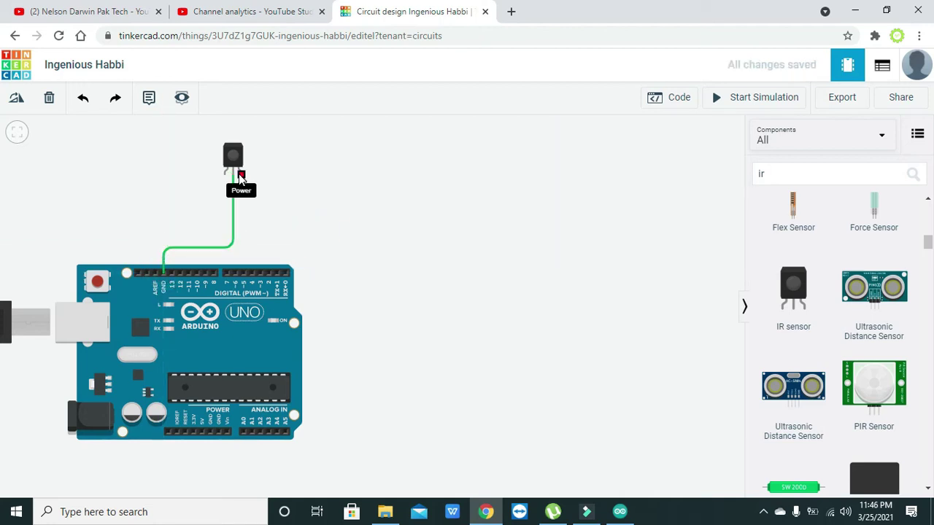
- Wire the IR sensor's Power pin down across the board to the 5V pin
click(241, 177)
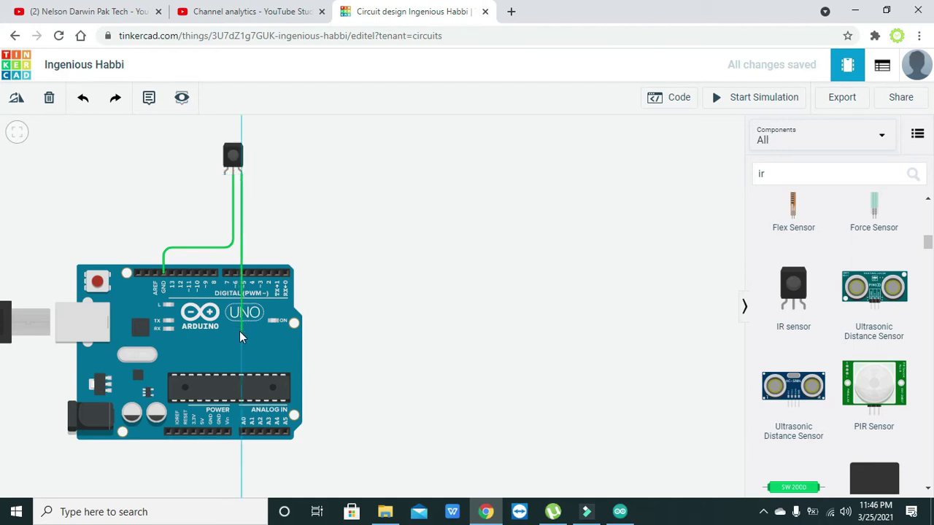
click(240, 355)
click(202, 436)
click(405, 328)
- Wire the IR sensor's output pin to digital pin 7 and tidy its bend
click(225, 177)
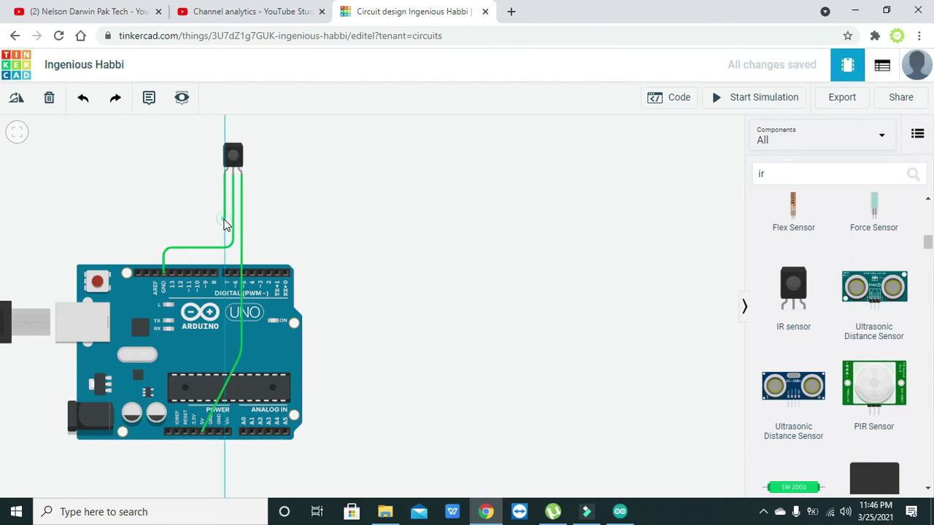
click(223, 219)
click(223, 255)
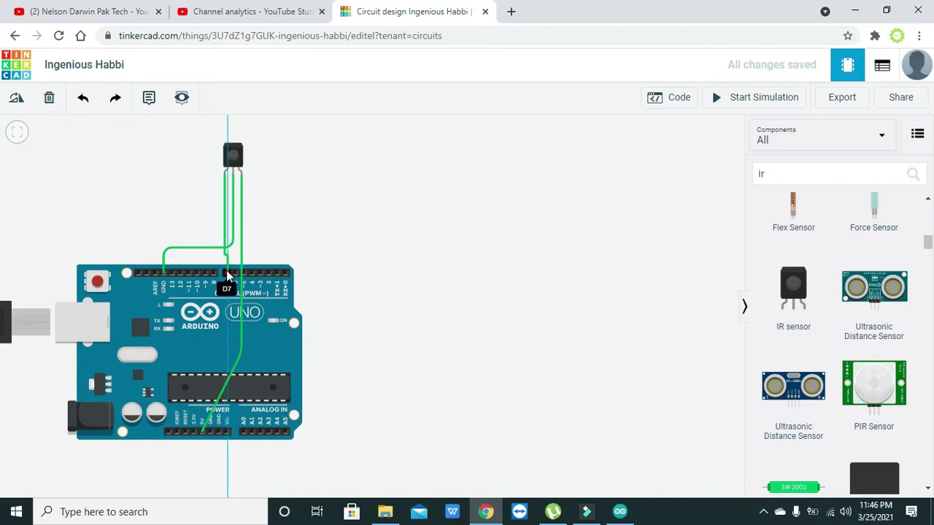
click(227, 272)
click(330, 238)
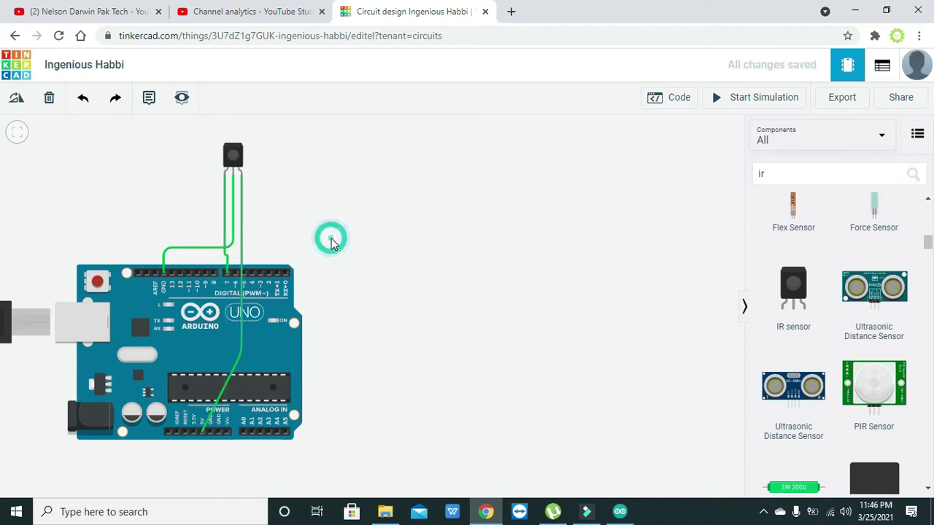
click(227, 259)
drag(227, 259, 225, 271)
click(286, 250)
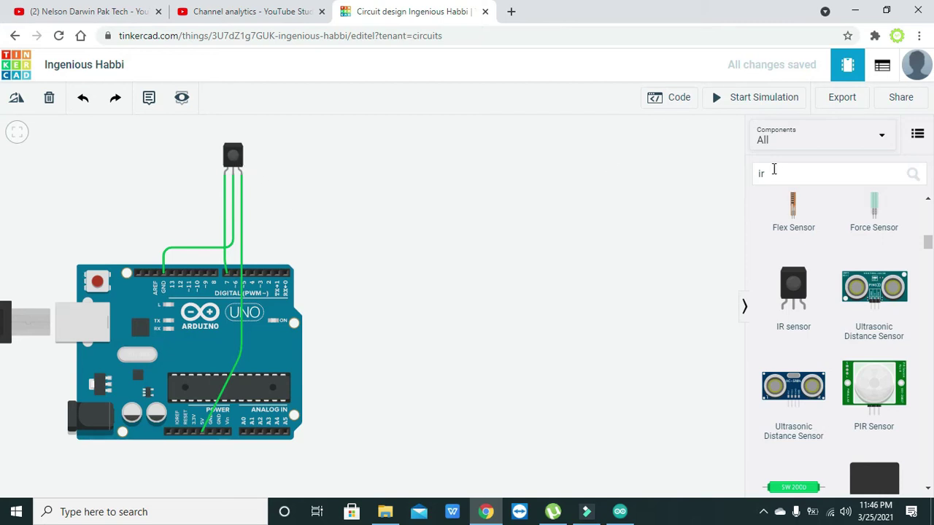
- Place a resistor and an LED (searched as 'led') on the canvas, resistor below the LED
click(781, 172)
key(BackSpace)
key(BackSpace)
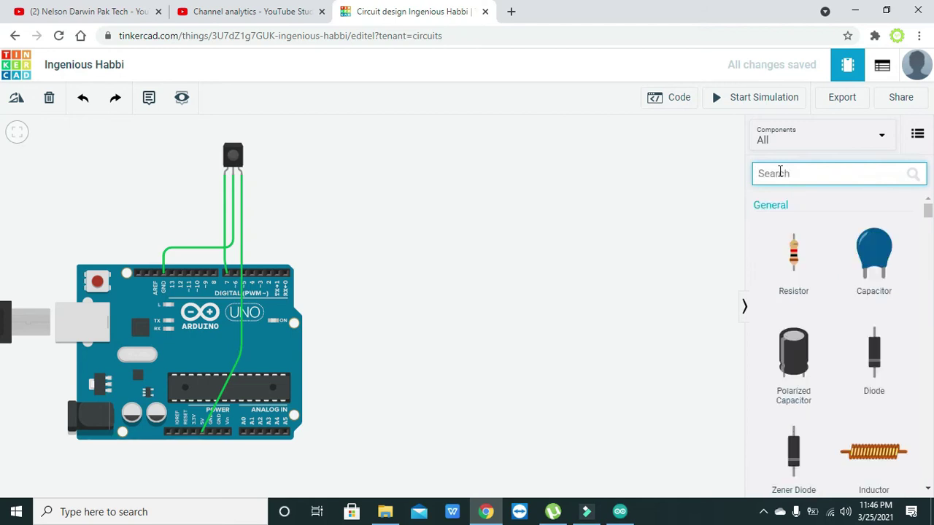
drag(793, 251, 509, 250)
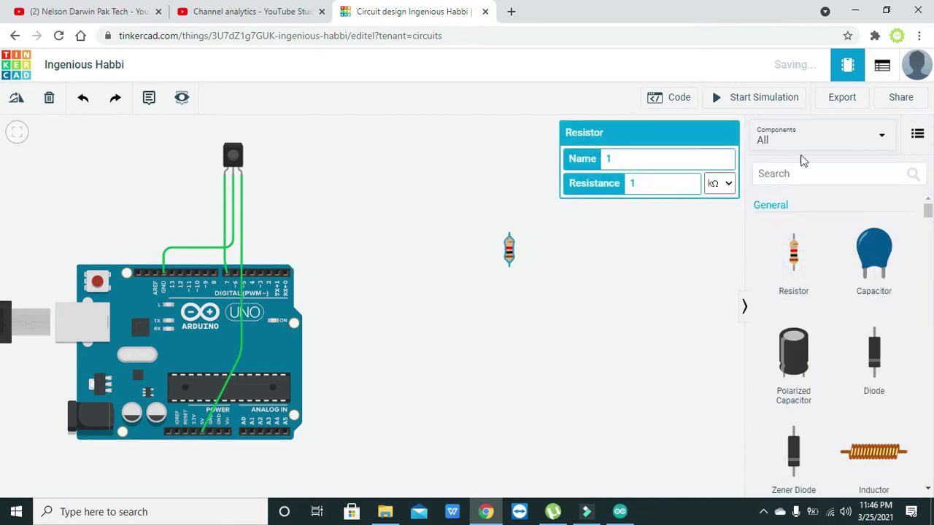
click(848, 173)
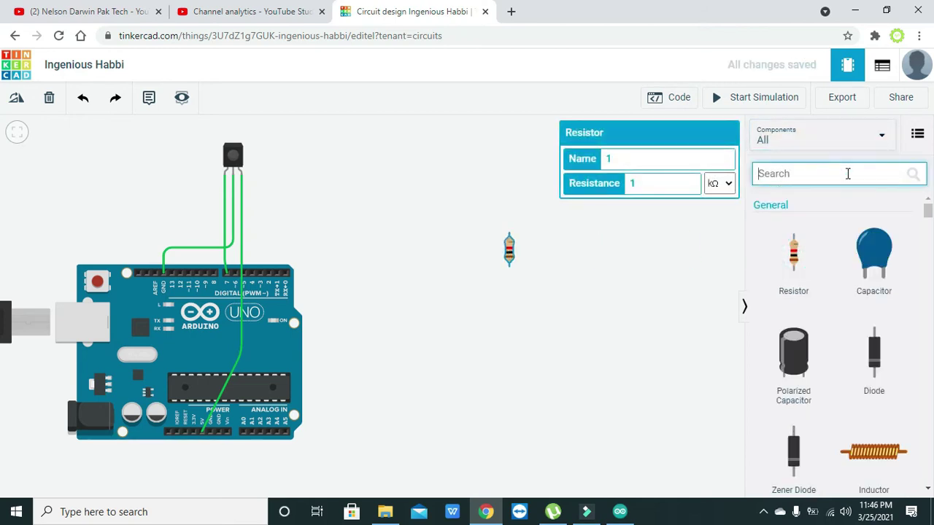
text(led)
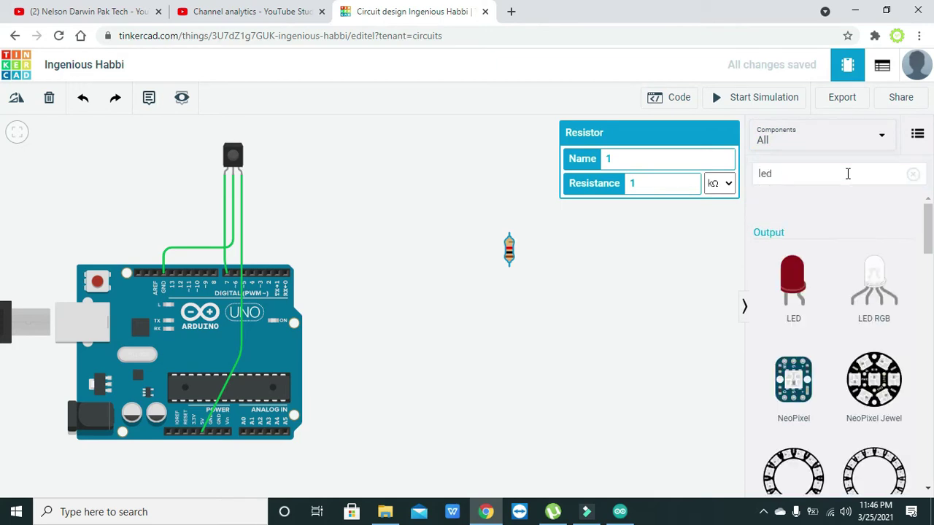
drag(816, 261, 329, 155)
drag(508, 255, 338, 223)
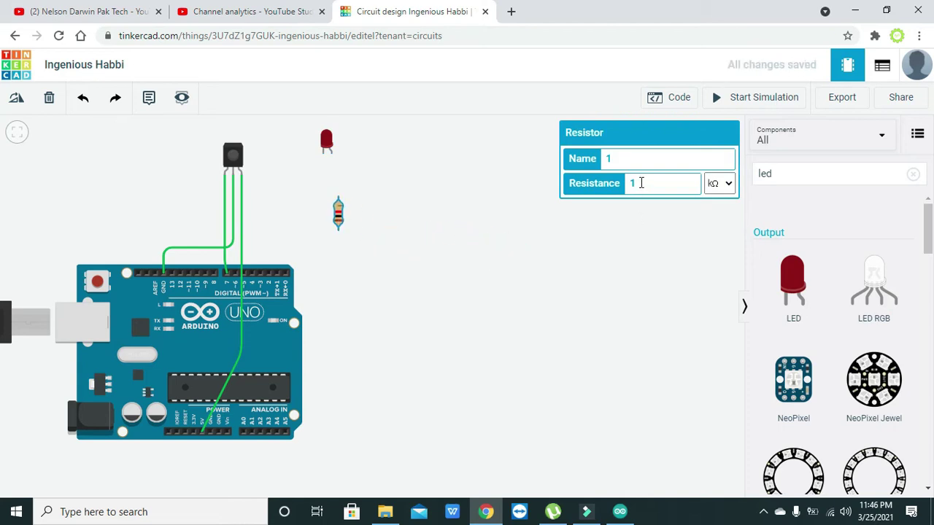
- Set the resistor's resistance to 60 with the unit changed from kΩ to Ω
click(639, 182)
double_click(626, 184)
click(724, 188)
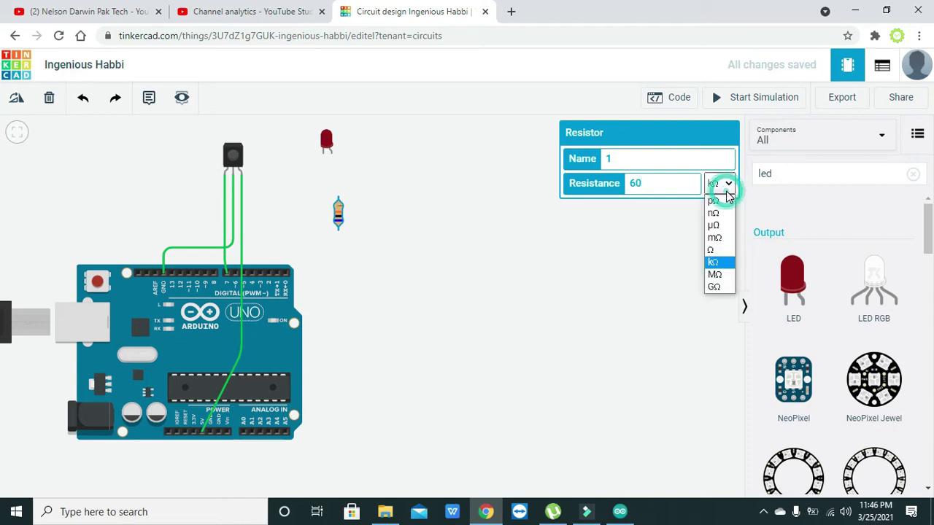
click(716, 257)
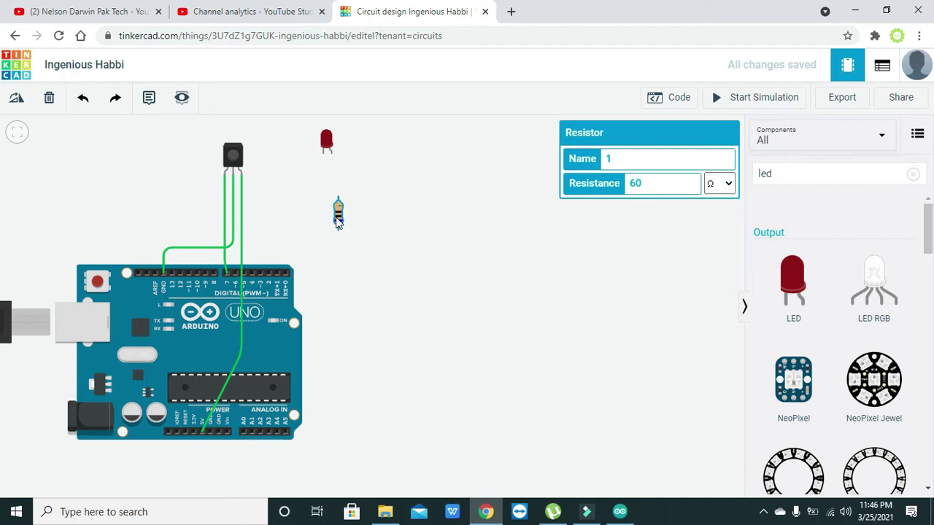
- Join the LED onto the resistor and wire the lower end to pin D12
drag(337, 219, 292, 183)
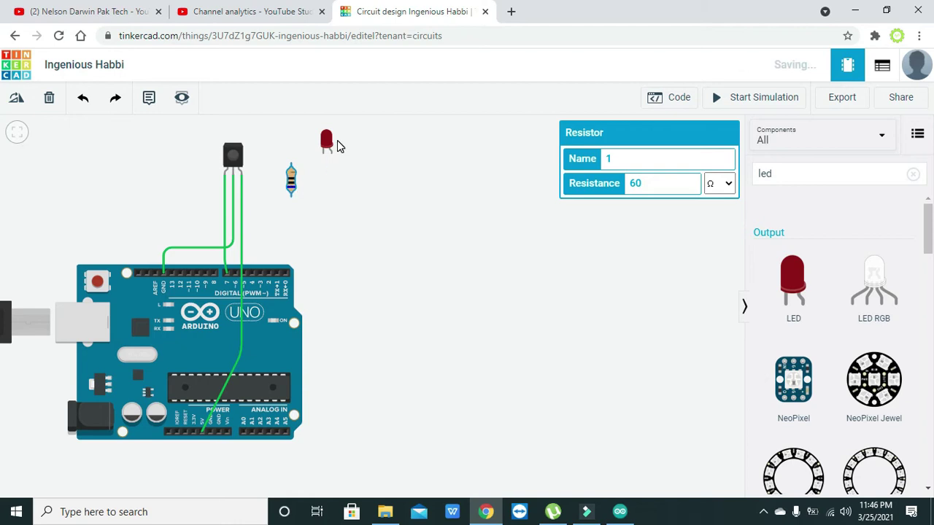
drag(334, 145, 296, 151)
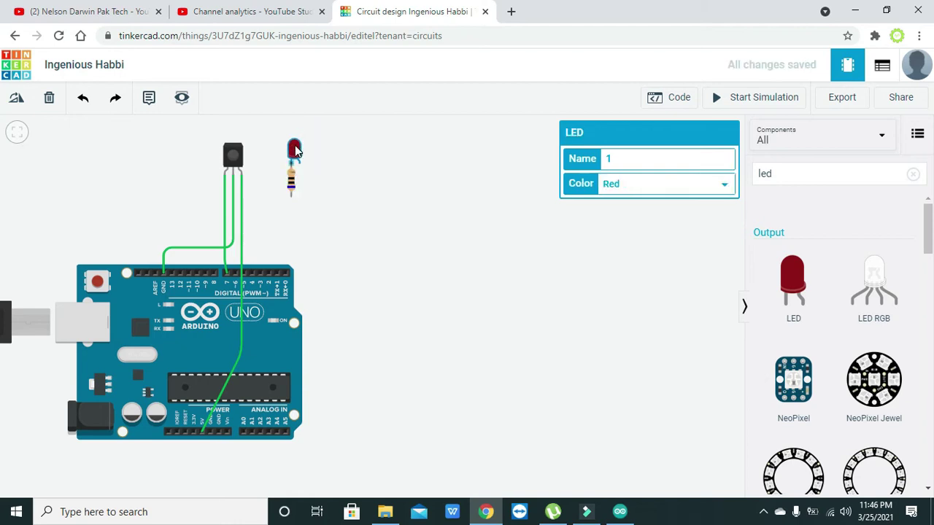
click(301, 187)
click(301, 169)
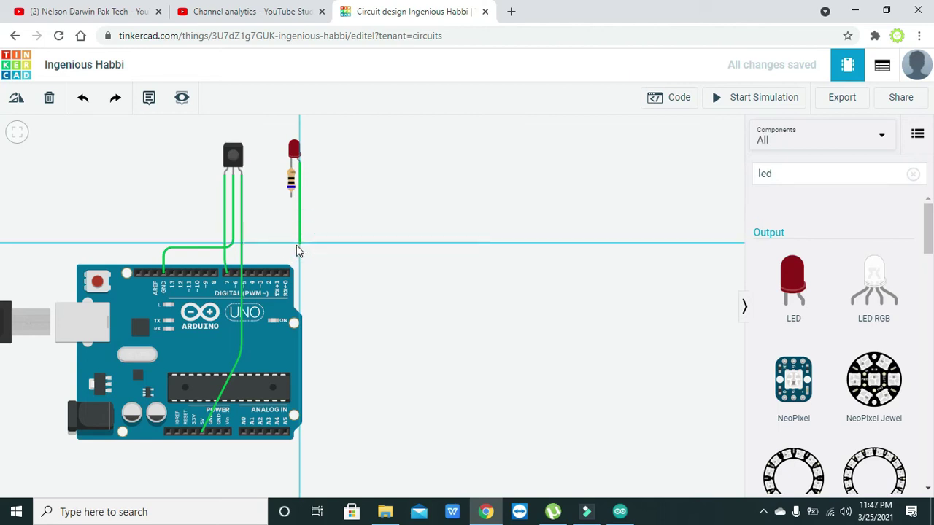
click(298, 246)
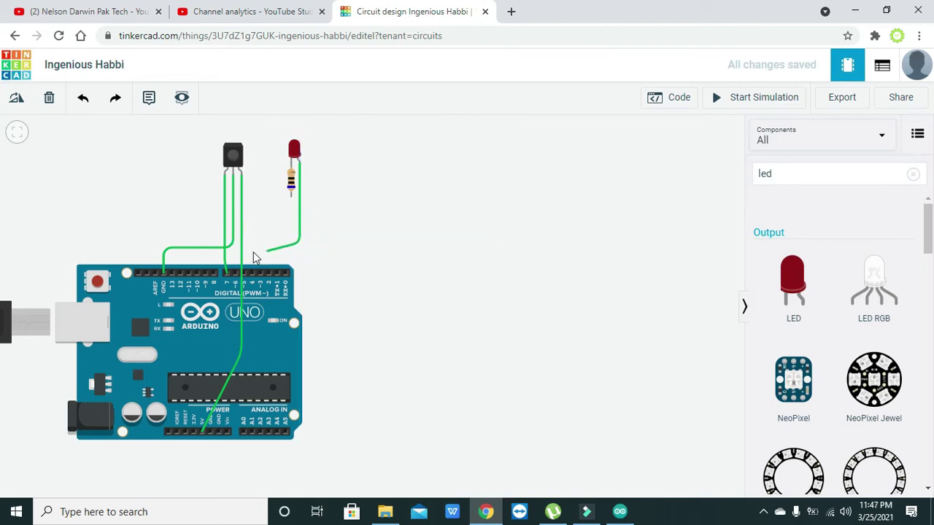
click(181, 275)
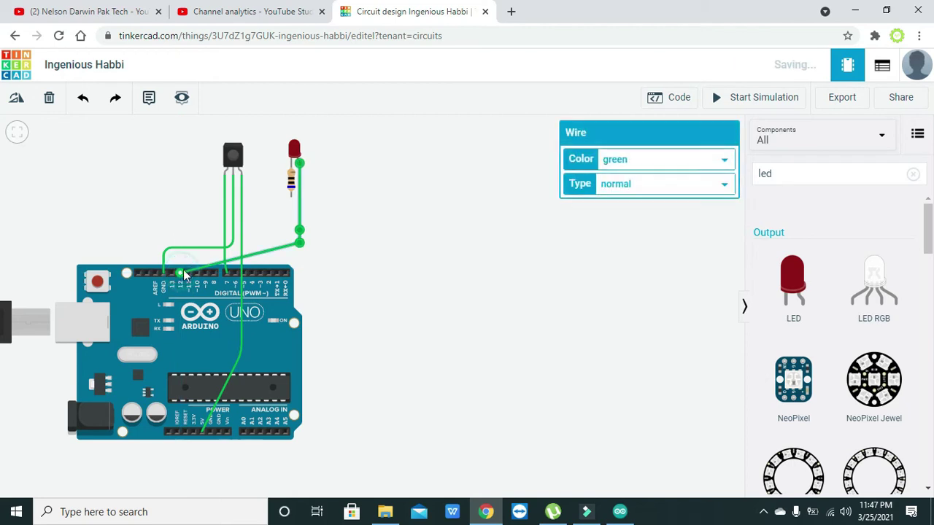
drag(185, 261, 181, 259)
drag(301, 247, 300, 259)
click(318, 240)
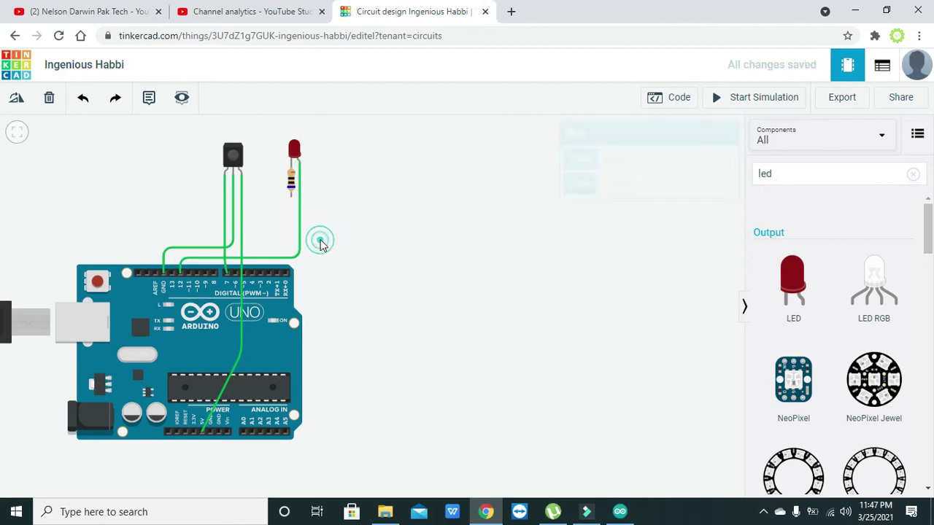
- Wire the resistor's free end down to the GND pin on the power header and straighten it
click(292, 202)
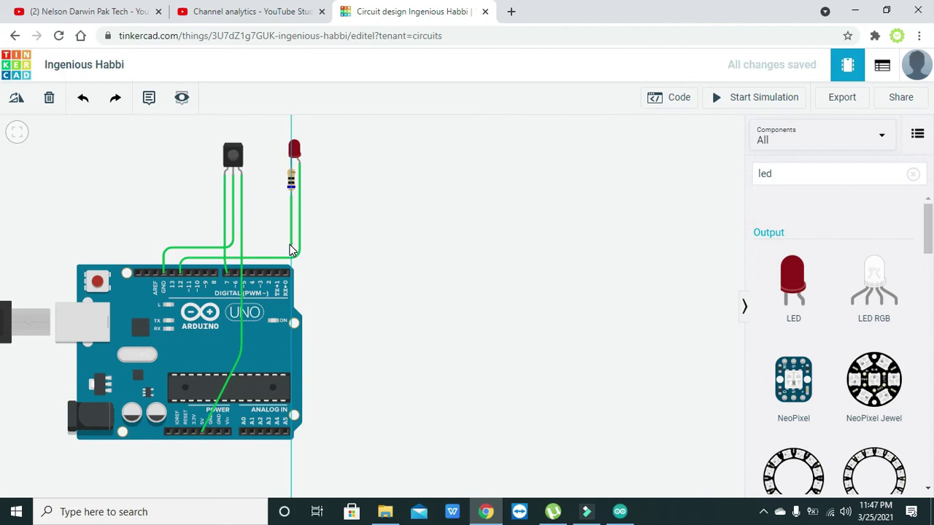
click(280, 423)
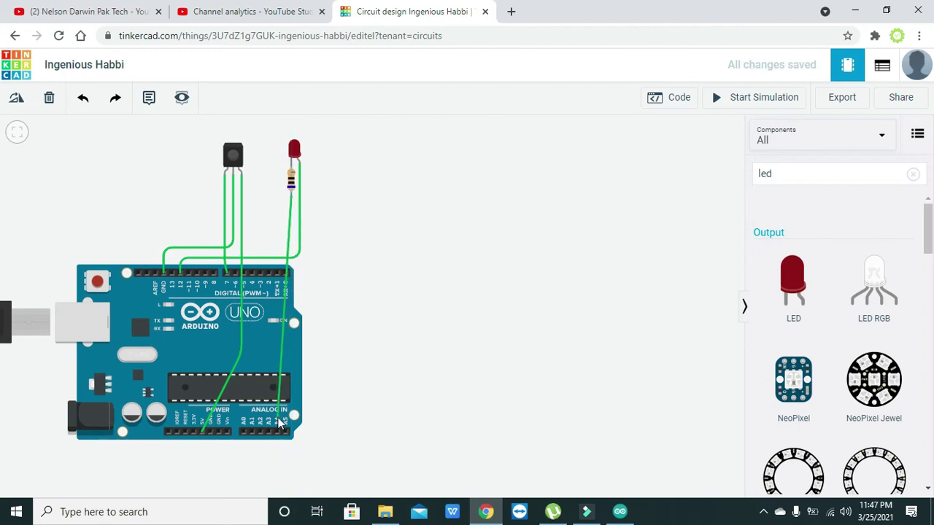
click(218, 432)
click(386, 354)
click(286, 224)
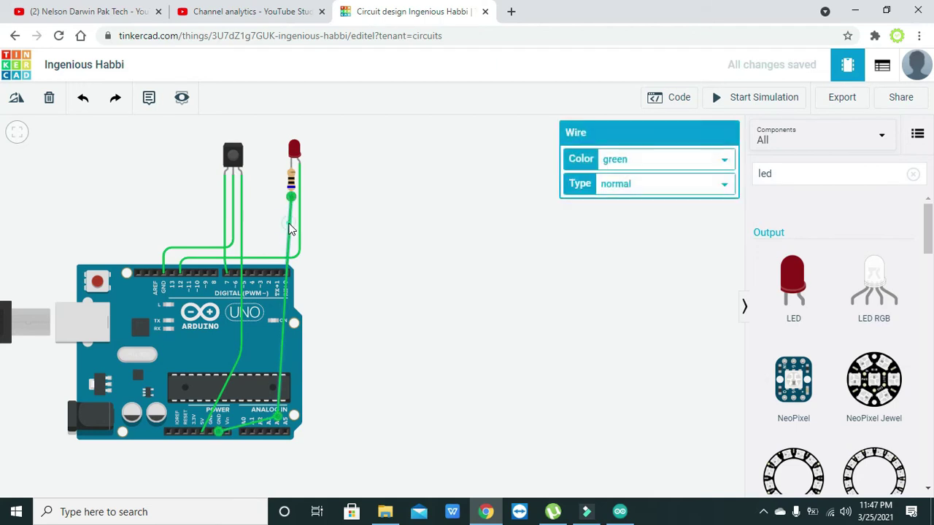
drag(286, 224, 284, 217)
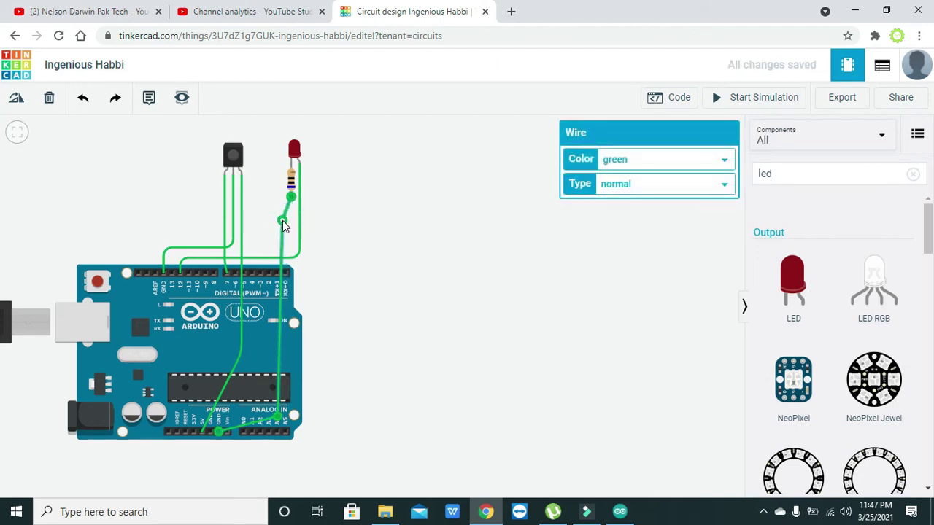
click(371, 237)
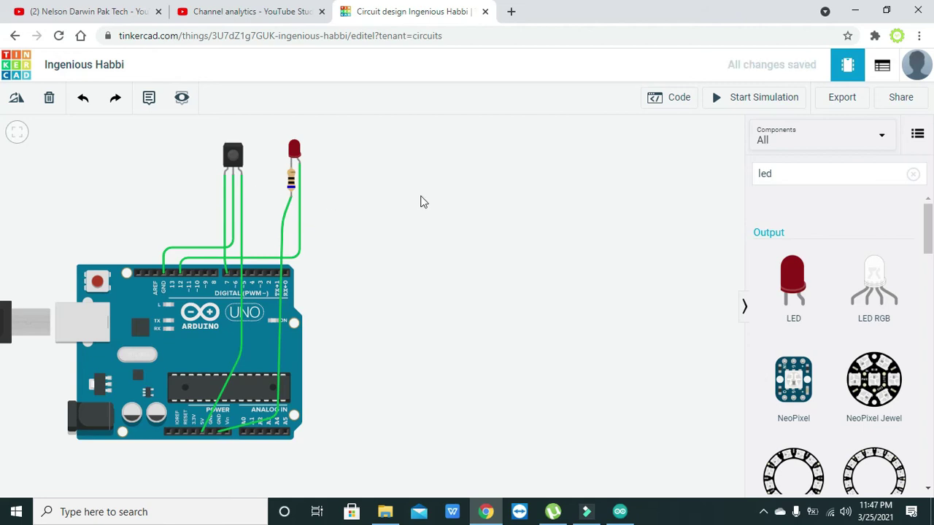
- Search 'remo', place the IR remote, and nudge it into position right of the Arduino
click(837, 167)
key(BackSpace)
key(BackSpace)
key(BackSpace)
text(remo)
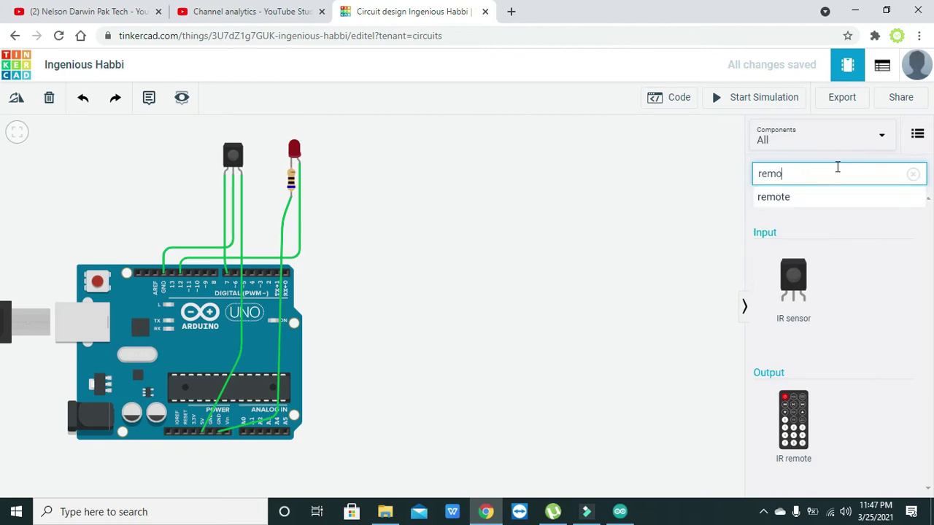
drag(792, 394, 424, 297)
click(565, 327)
click(552, 321)
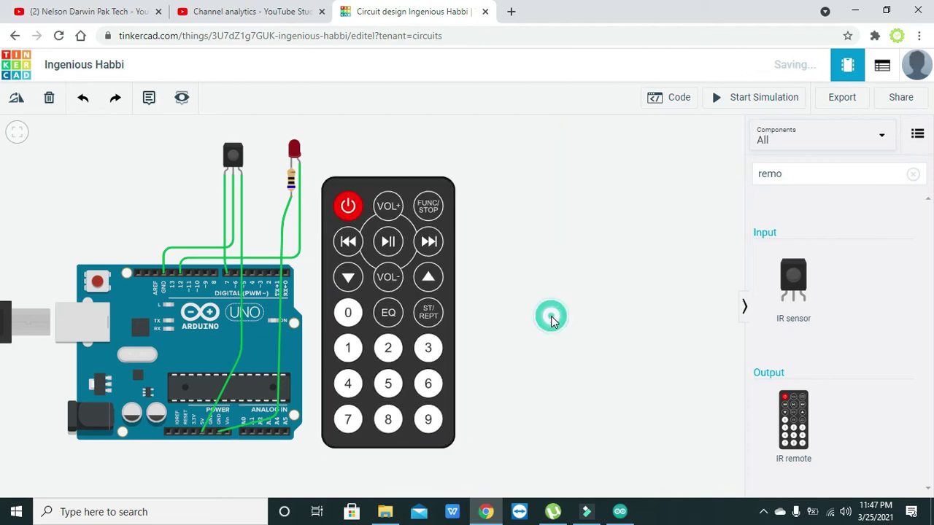
drag(158, 238, 118, 244)
click(314, 256)
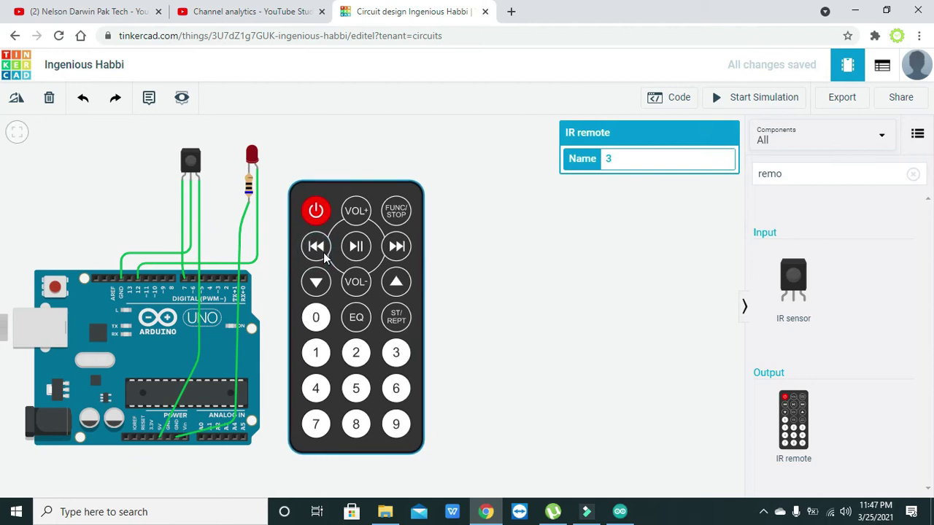
drag(367, 223, 386, 206)
click(499, 256)
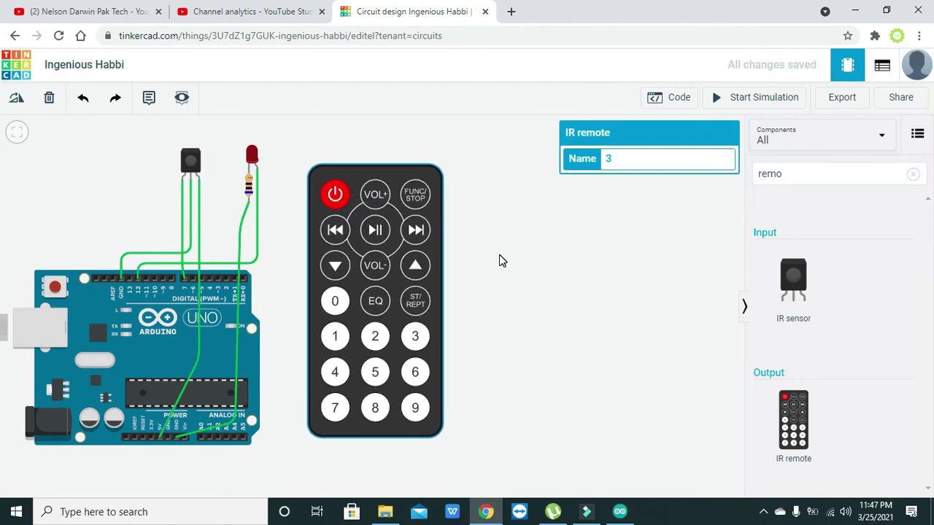
- Switch the Code editor to Text mode and paste the IRremote sketch over the default code
click(686, 101)
click(669, 131)
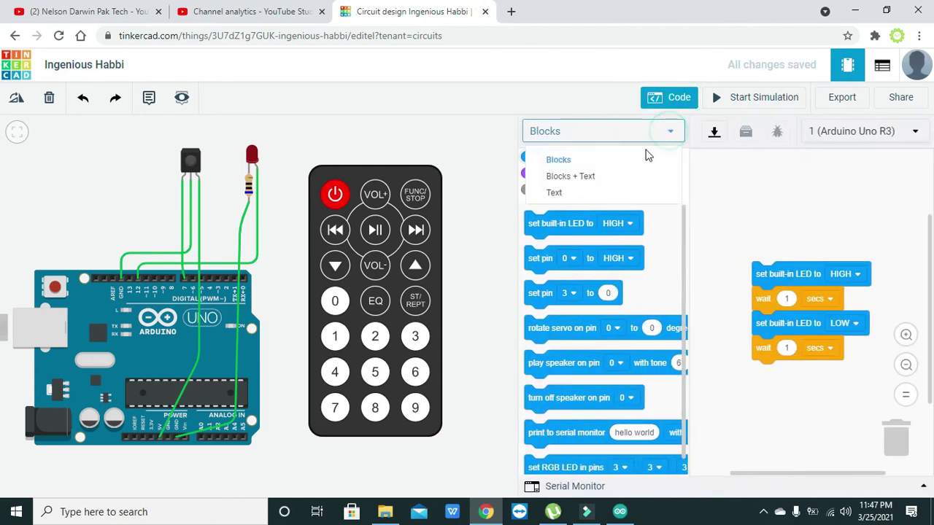
click(627, 192)
click(558, 193)
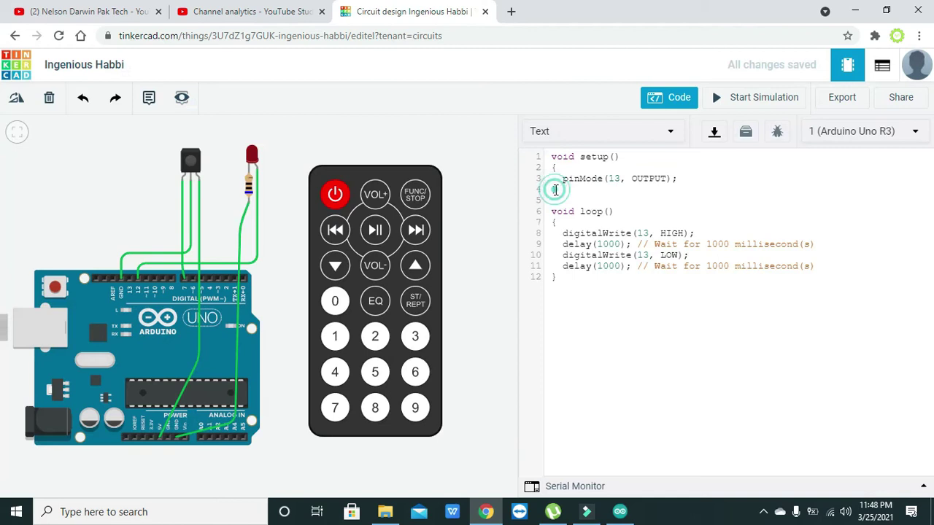
drag(621, 289, 562, 121)
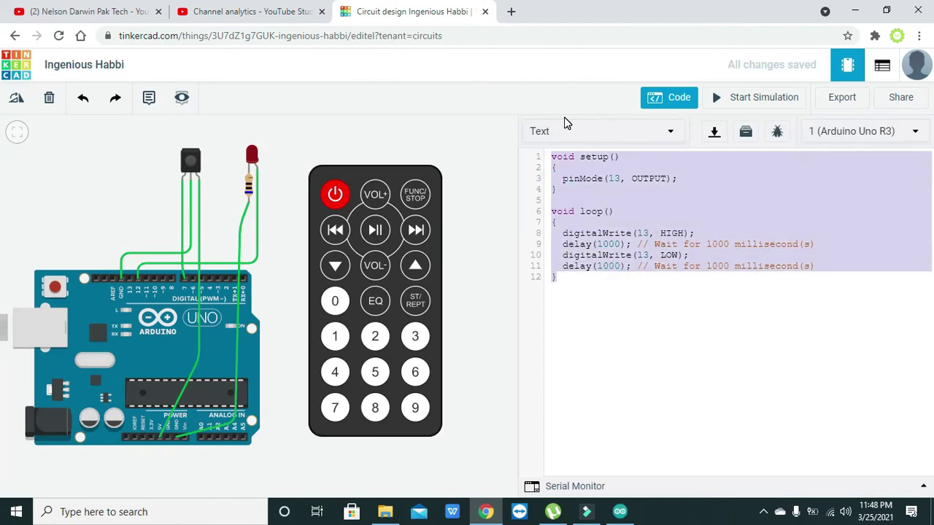
key(Delete)
text(#include <IRremote.h>  const int RECV_PIN = 7; IRrecv irrecv(RECV_PIN); decode_results results;  void setup(){   pinMode(12,OUTPUT);   Serial.begin(9600);   irrecv.enableIRIn();   irrecv.blink13(true); }  void loop(){   if (irrecv.decode(&results)){         Serial.println(results.value);       long unsigned int g=results.value;     Serial.println(g);         irrecv.resume();         if (g==16615543)         {         digitalWrite(12,HIGH);         }     if (g==16582903)         {         digitalWrite(12,LOW);         }    } })
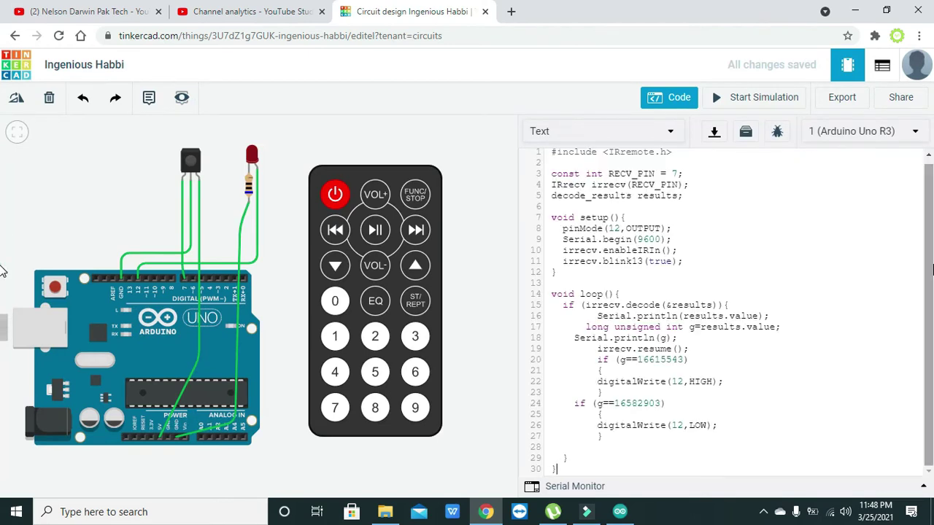
- Review the pasted sketch, highlighting its opening lines and the code value on line 24
scroll(931, 234, up, 1)
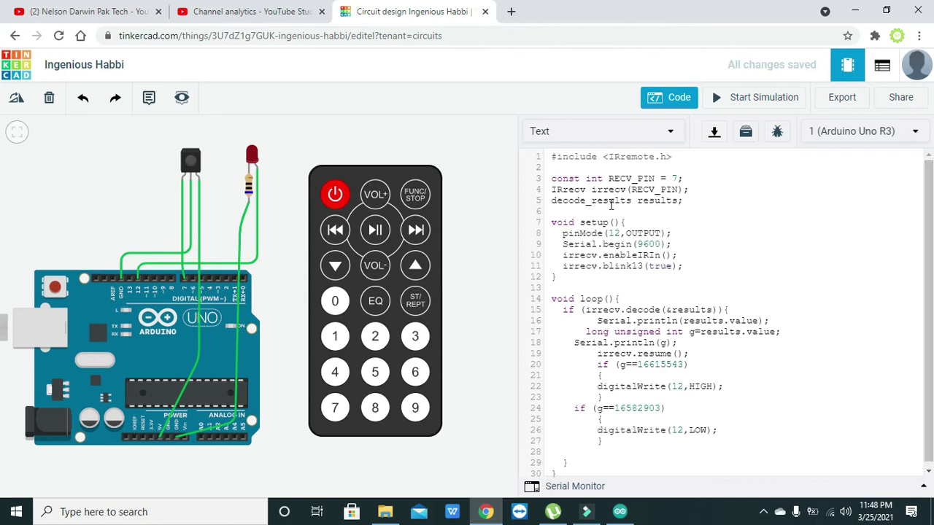
mouse_move(552, 156)
mouse_down()
mouse_move(592, 188)
mouse_move(611, 311)
mouse_move(604, 482)
mouse_up()
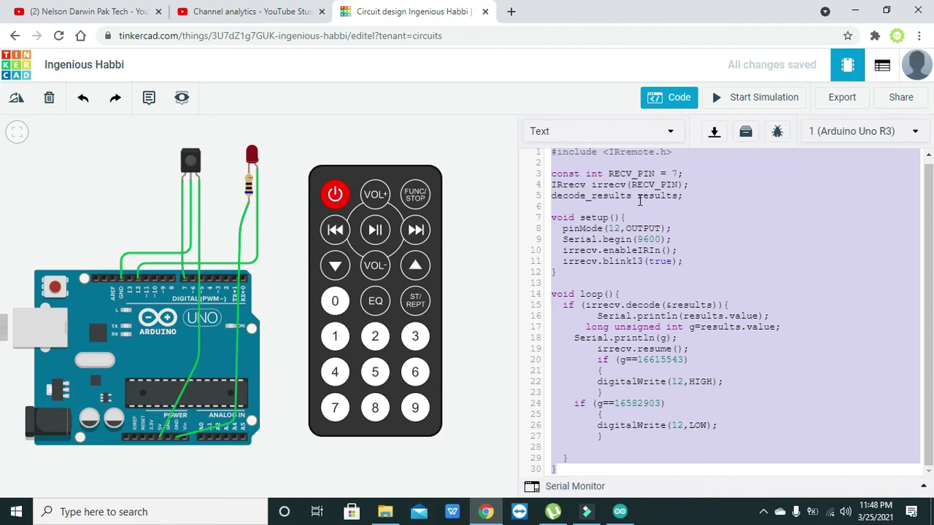
click(676, 288)
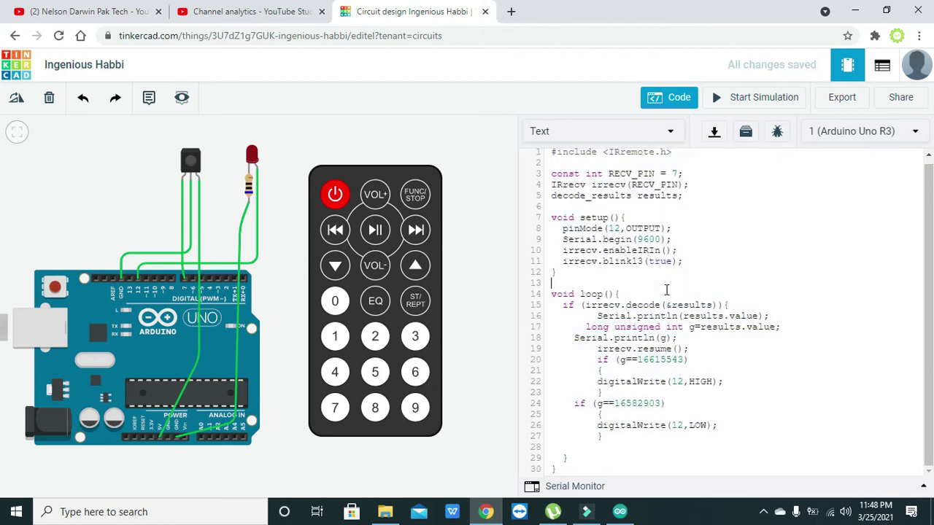
click(660, 299)
click(659, 293)
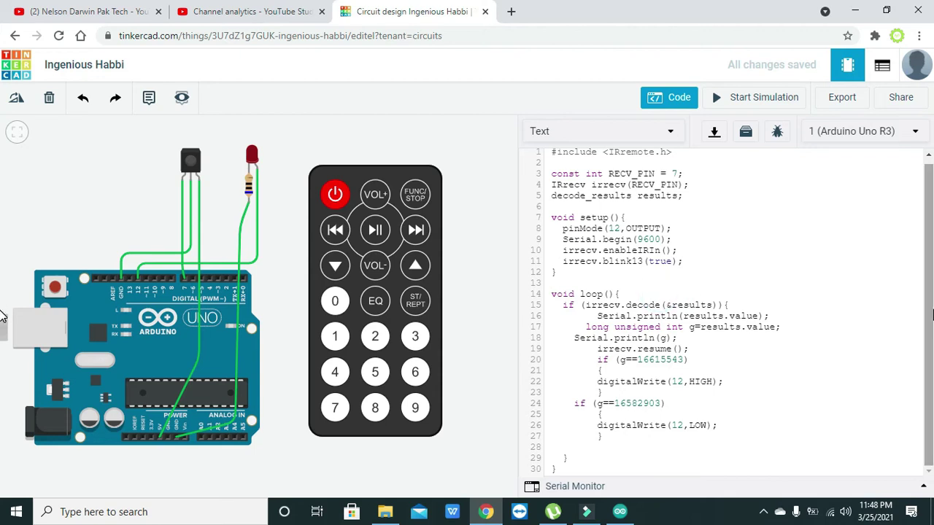
scroll(927, 307, up, 2)
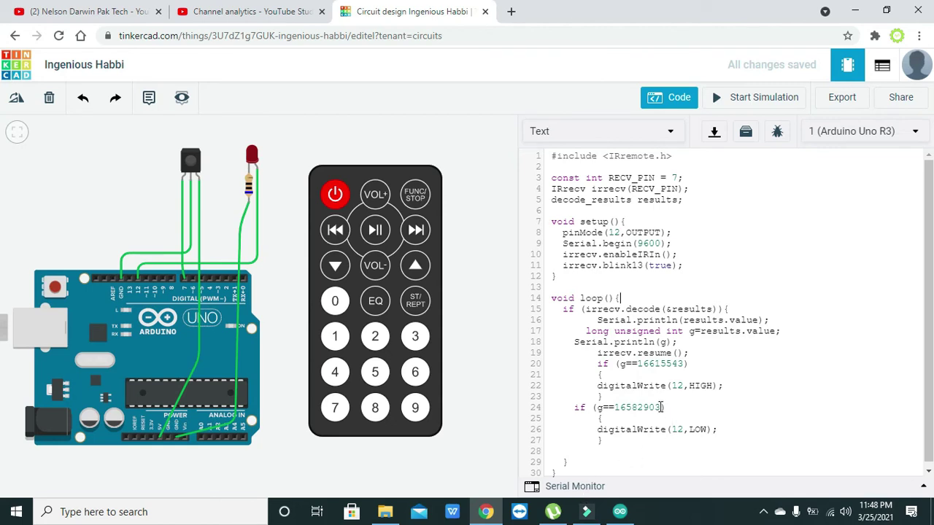
drag(662, 407, 613, 408)
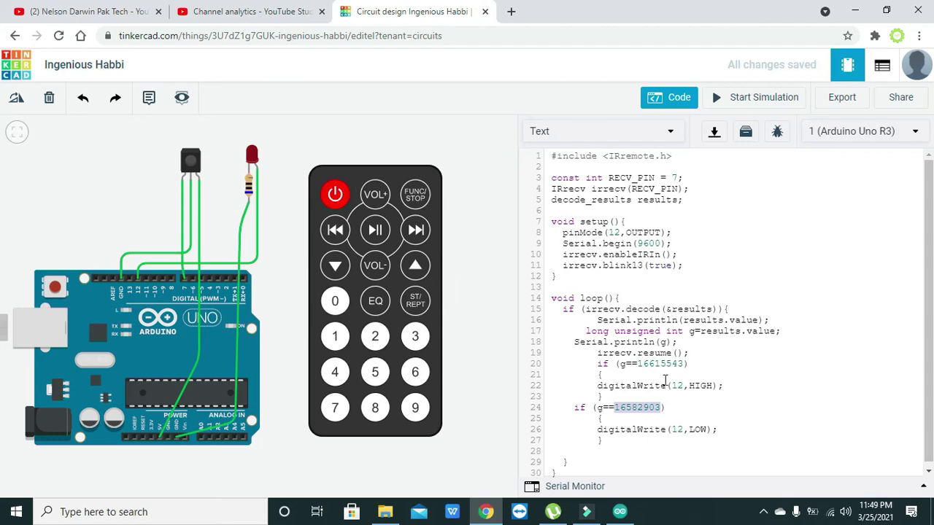
- Start the simulation, open the Serial Monitor, and press remote button 8 twice
click(755, 97)
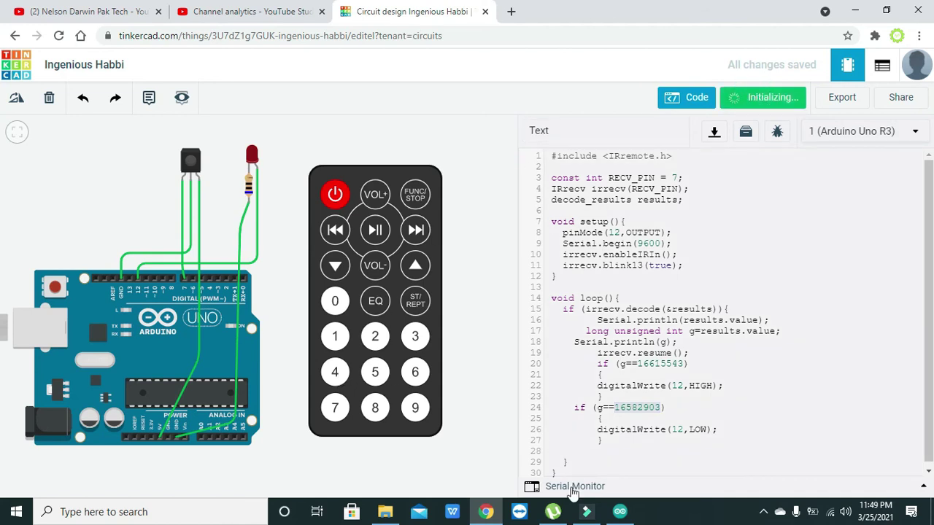
click(574, 487)
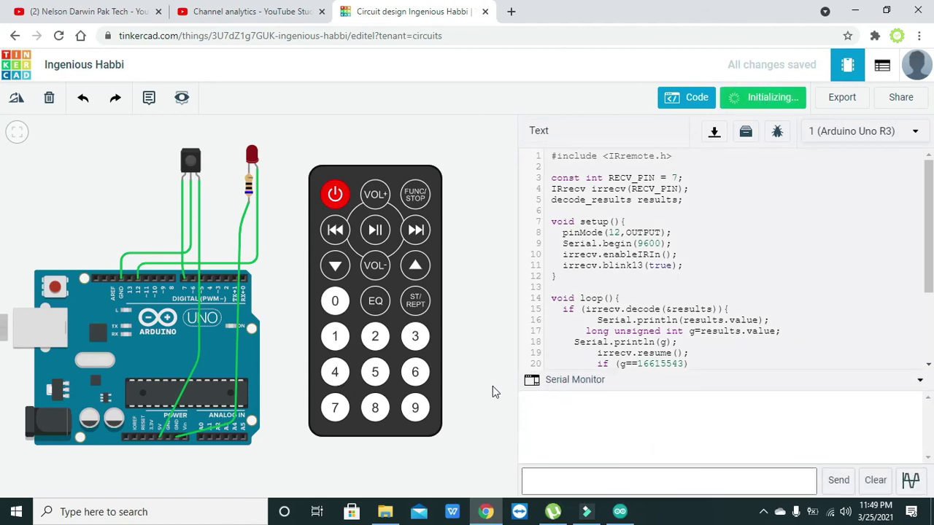
click(376, 409)
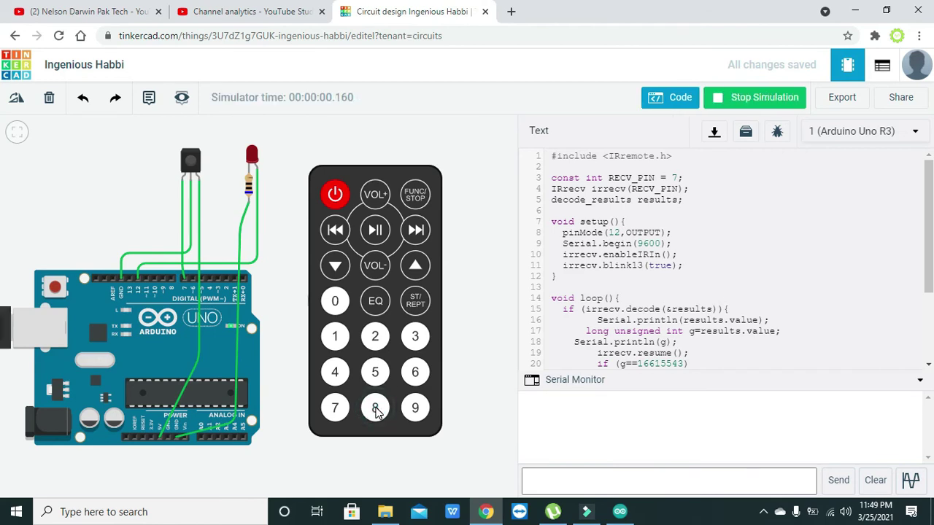
click(376, 413)
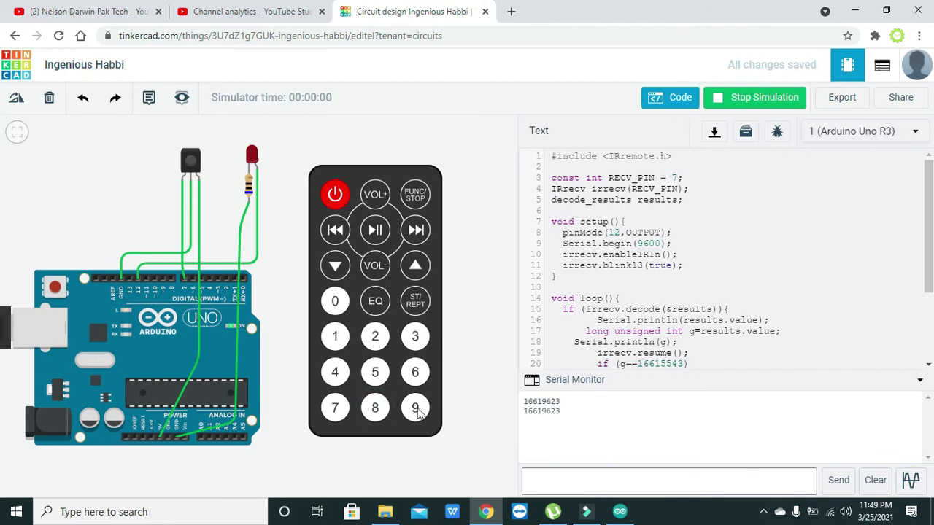
- Highlight the printed code 16619623 in the Serial Monitor
drag(559, 412, 526, 418)
click(568, 418)
click(525, 414)
click(566, 415)
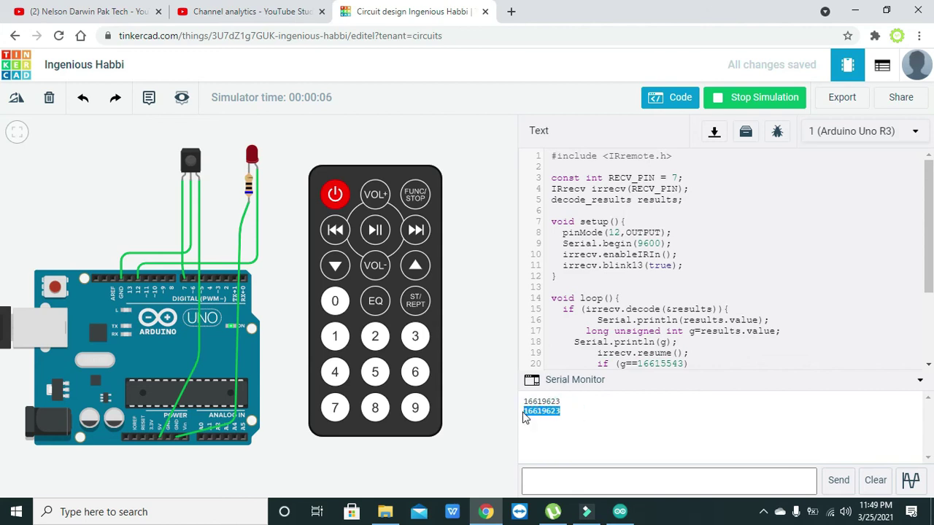
double_click(566, 404)
click(573, 411)
mouse_move(535, 411)
mouse_down()
mouse_move(524, 413)
mouse_move(538, 401)
mouse_move(525, 401)
mouse_up()
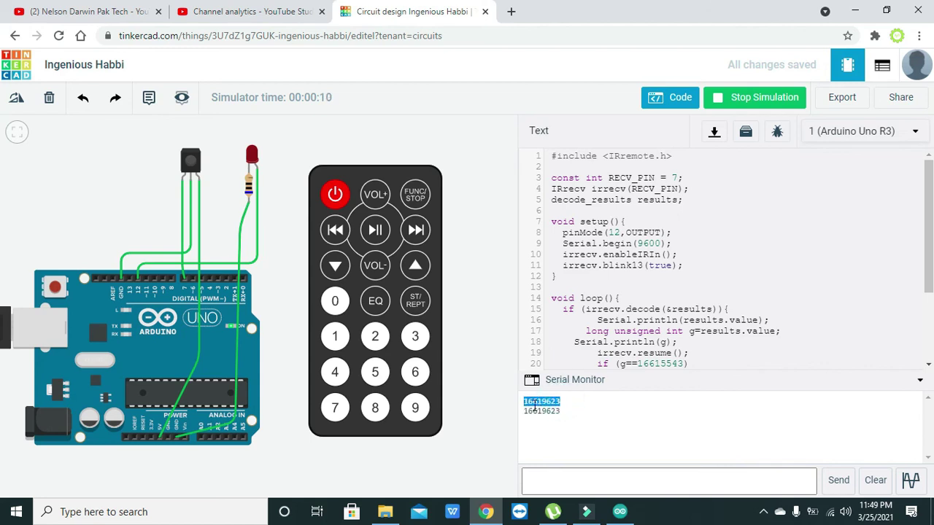
- Press remote button 3 and edit line 20's condition, adding an '=' to it
click(538, 411)
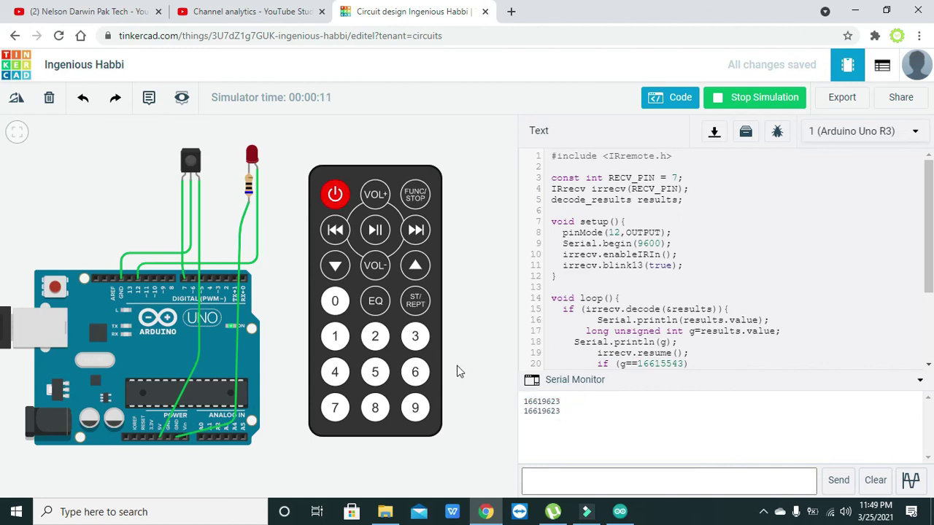
click(416, 336)
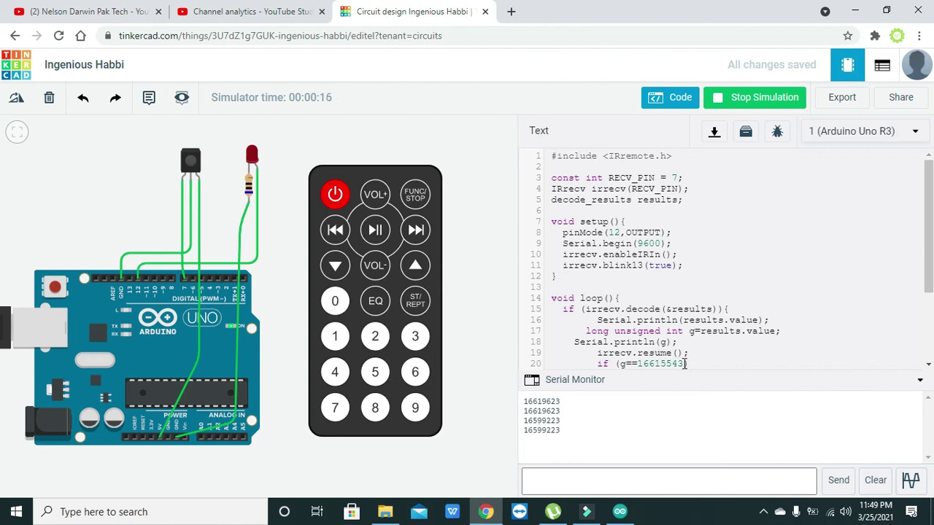
drag(686, 363, 637, 365)
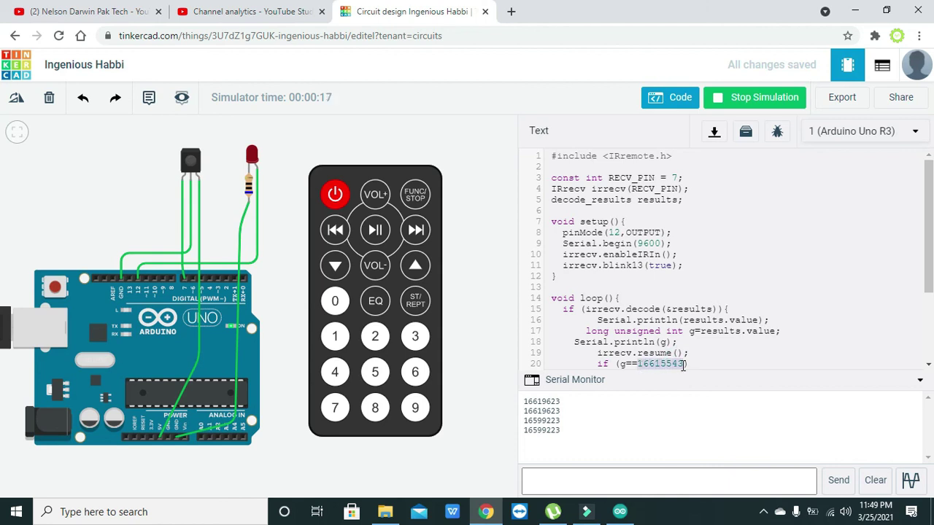
click(627, 366)
text(=)
- Press remote buttons 2 and 1 twice each, turning the LED on and off
click(376, 338)
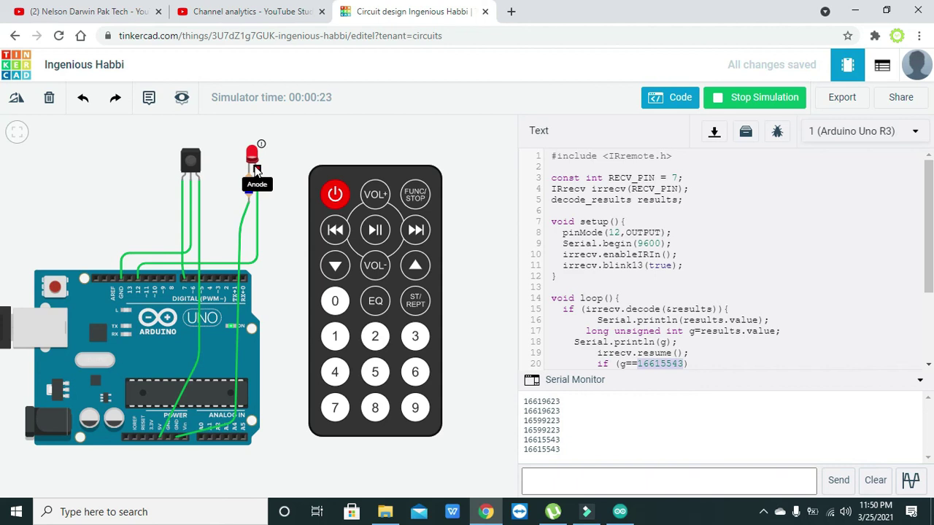
click(338, 342)
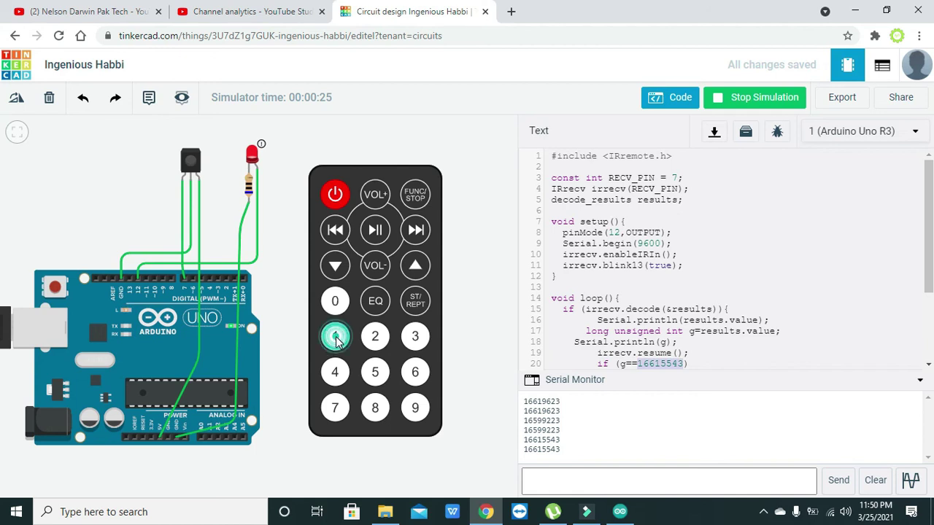
click(385, 343)
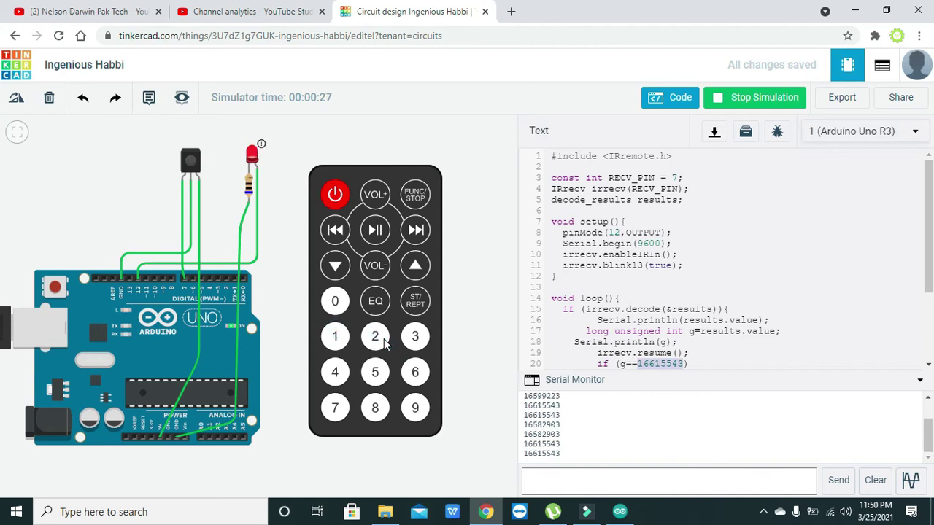
click(337, 340)
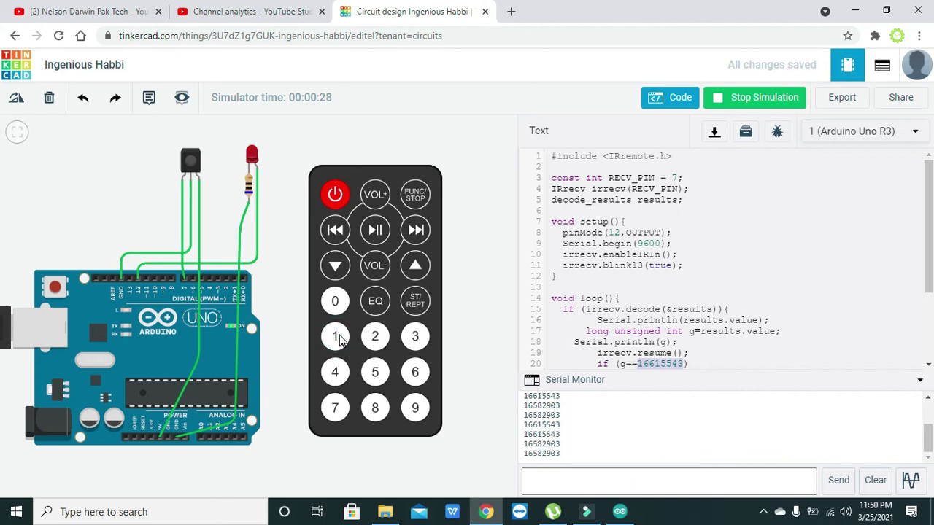